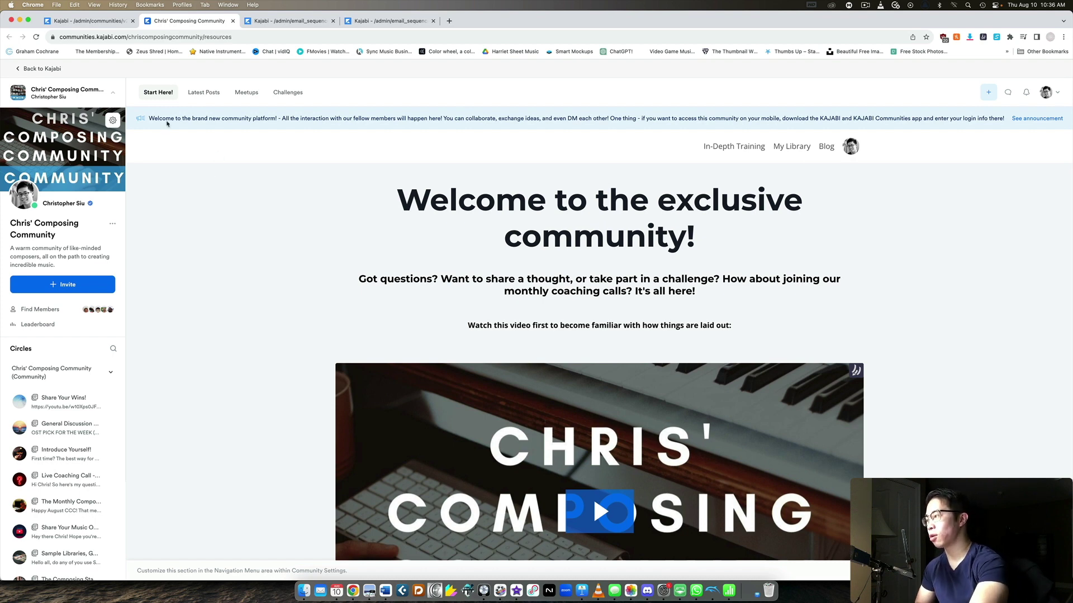
# Open the Start Here! page's edit dialog from the community's Navigation Menu settings
pyautogui.click(112, 120)
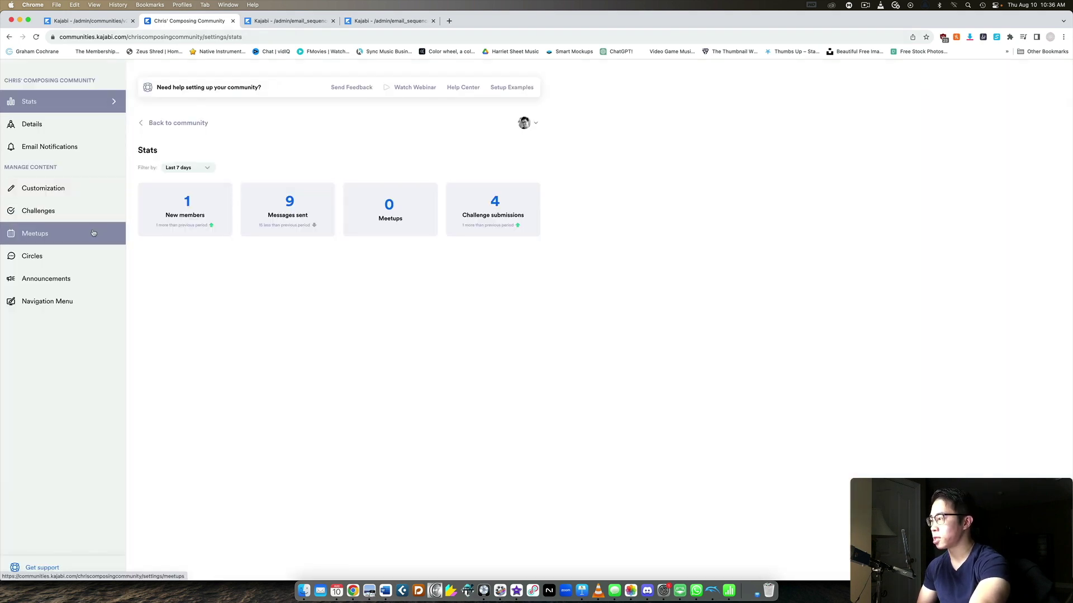
pyautogui.click(70, 302)
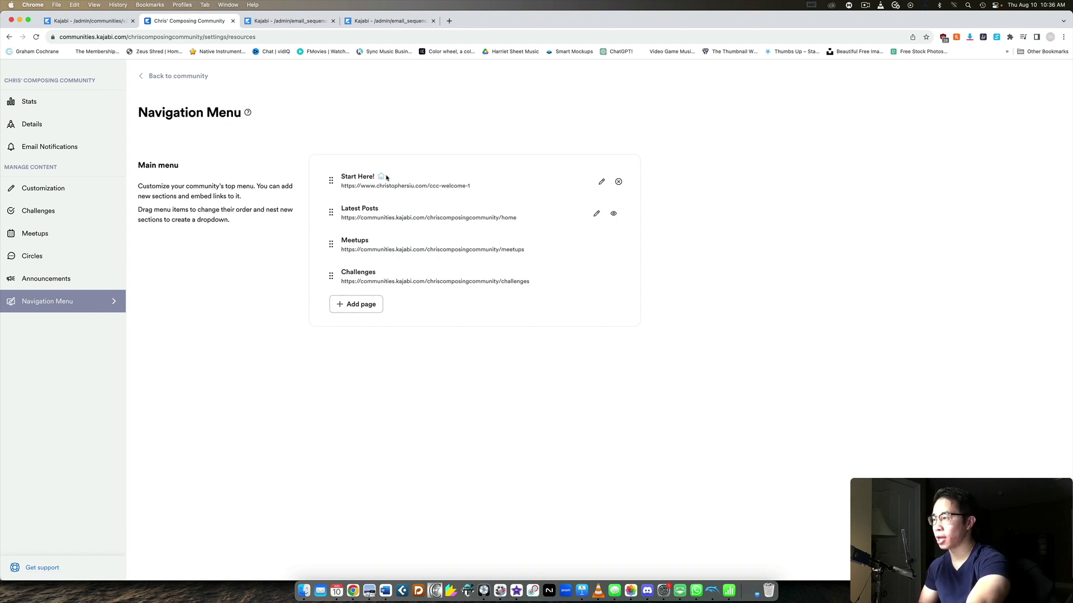
pyautogui.moveTo(382, 180)
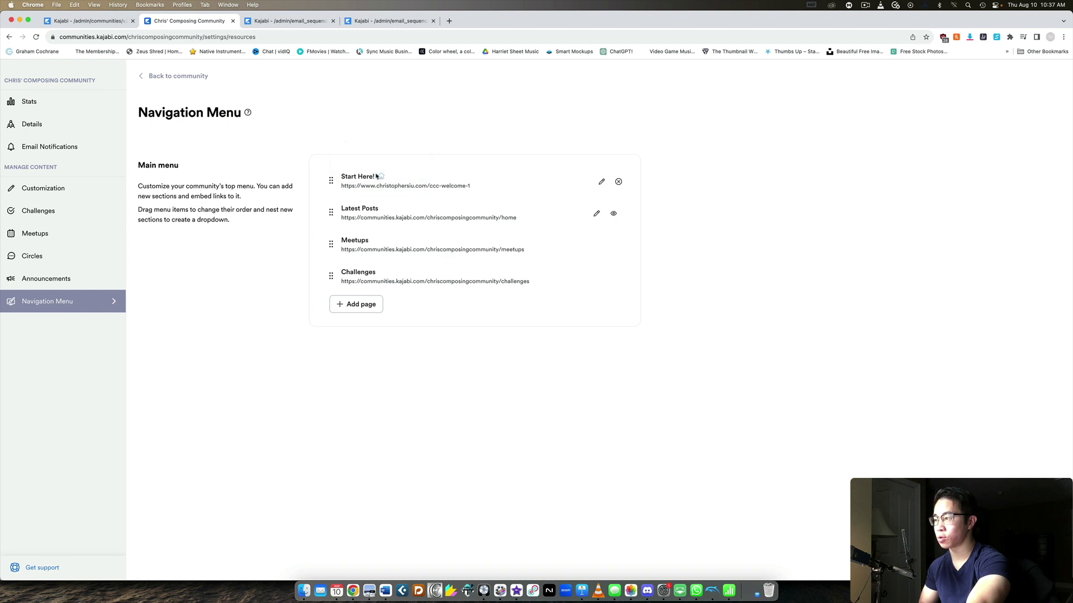
pyautogui.click(602, 183)
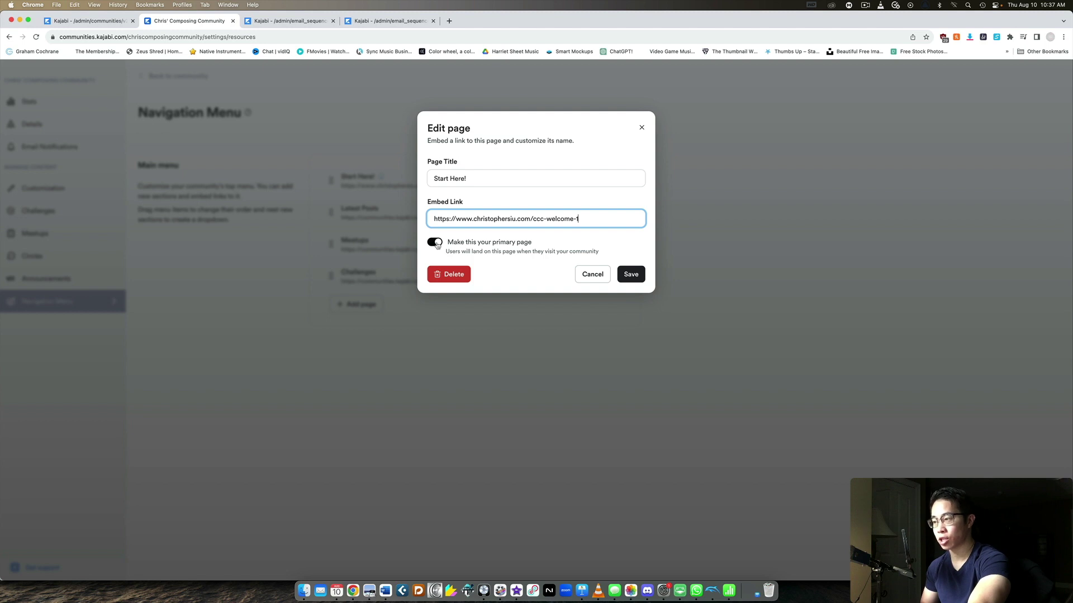
# Save Start Here! as the primary page and go back to the community
pyautogui.click(630, 275)
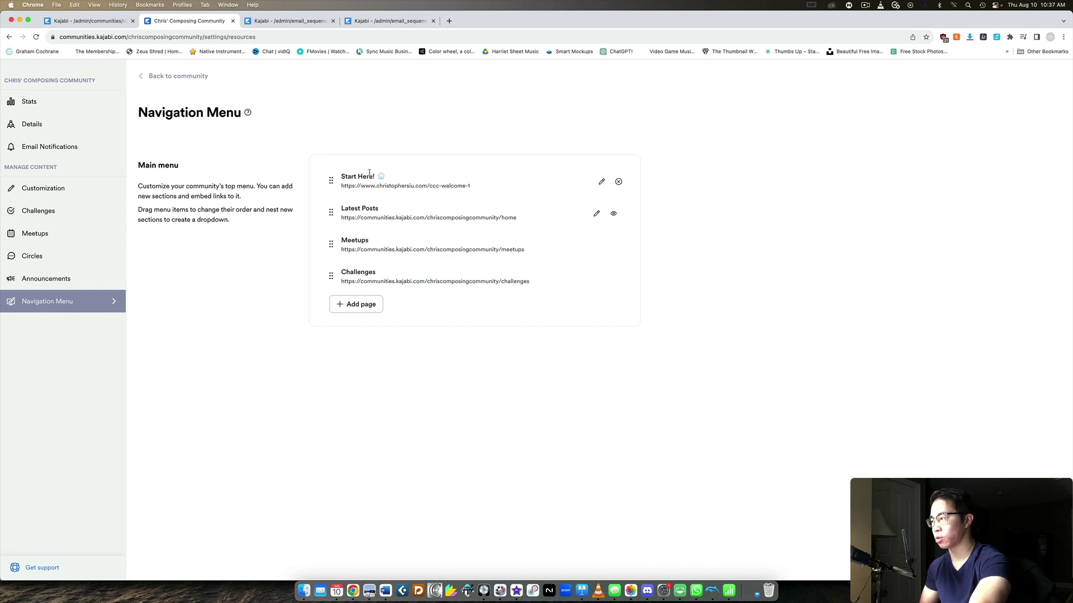
pyautogui.click(156, 79)
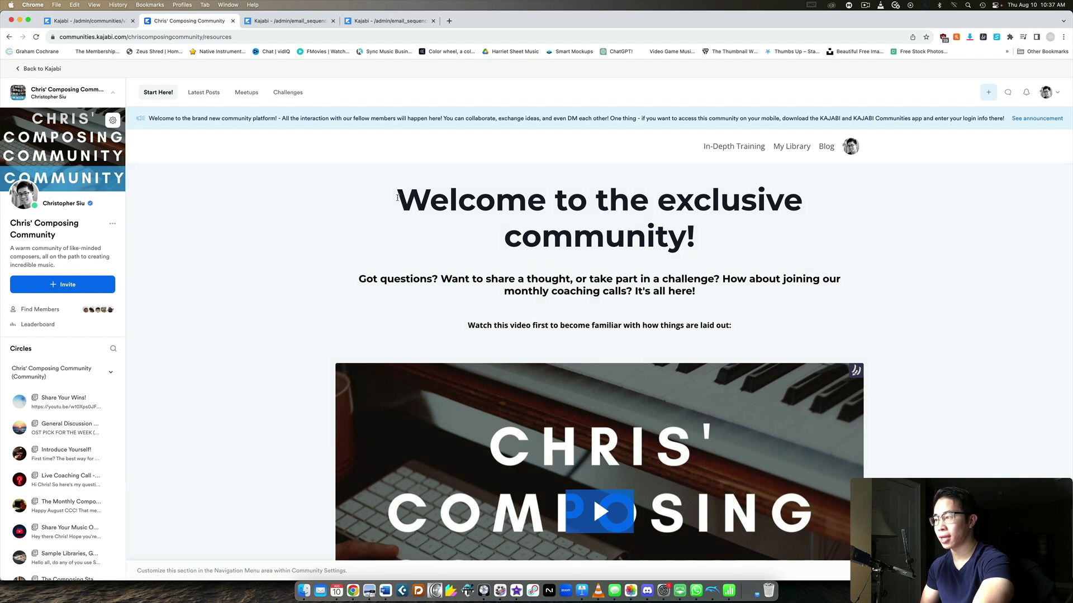
# Play the embedded welcome video, skipping ahead and then back to the Challenges part
pyautogui.moveTo(388, 200); pyautogui.dragTo(706, 240)
pyautogui.click(749, 246)
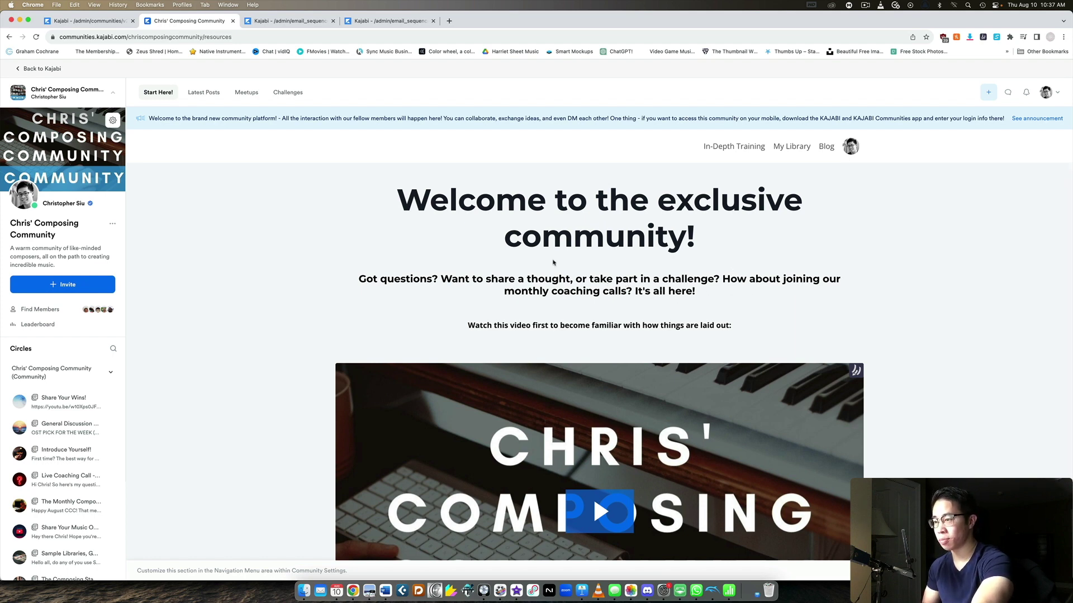
pyautogui.scroll(-3, 554, 263)
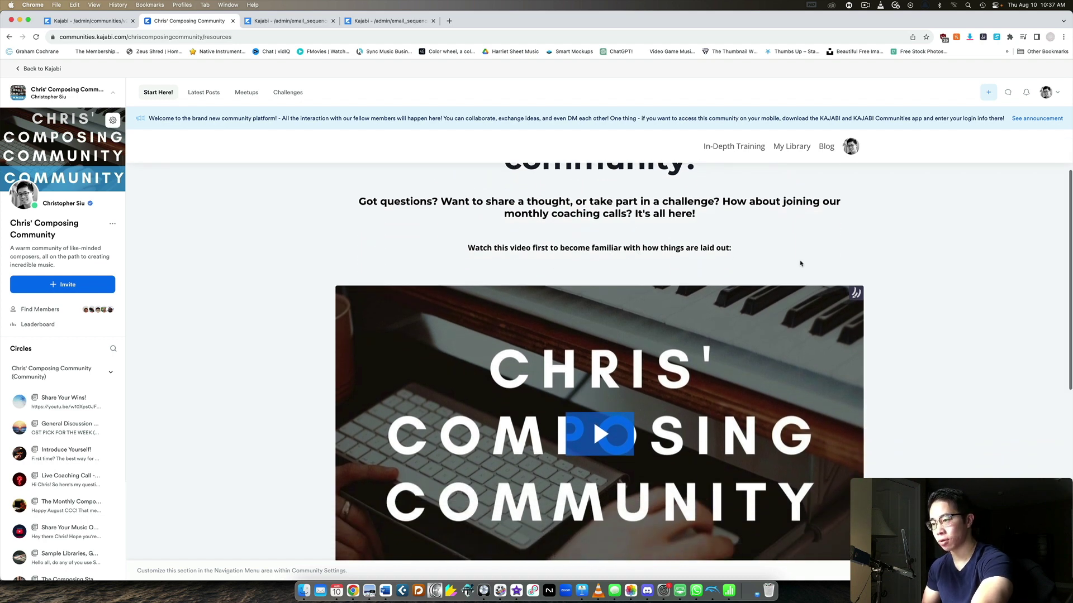
pyautogui.scroll(-4, 802, 266)
pyautogui.click(599, 328)
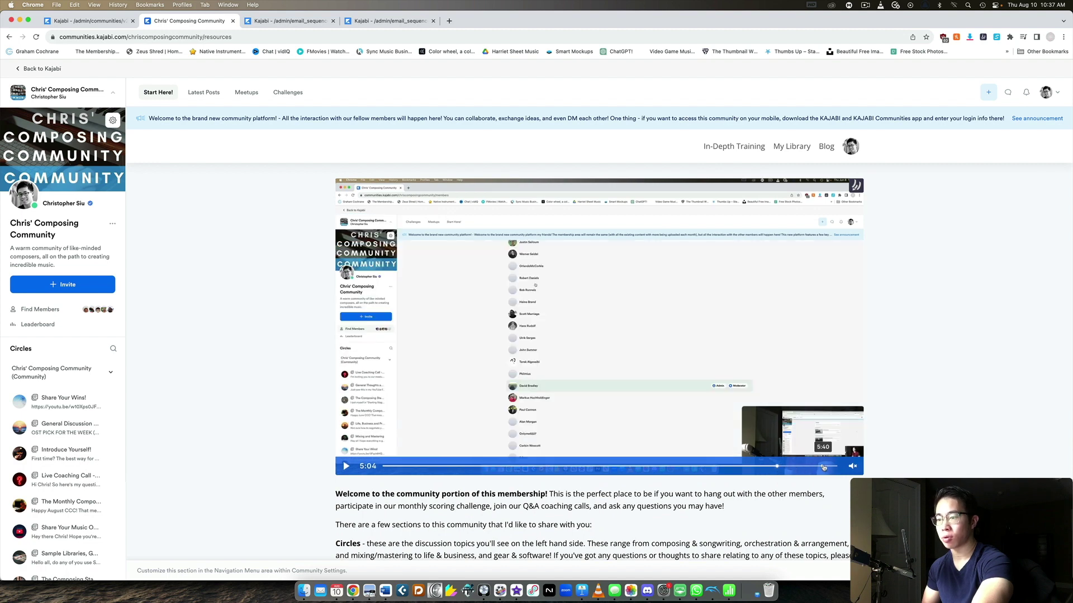
pyautogui.click(822, 468)
pyautogui.click(553, 466)
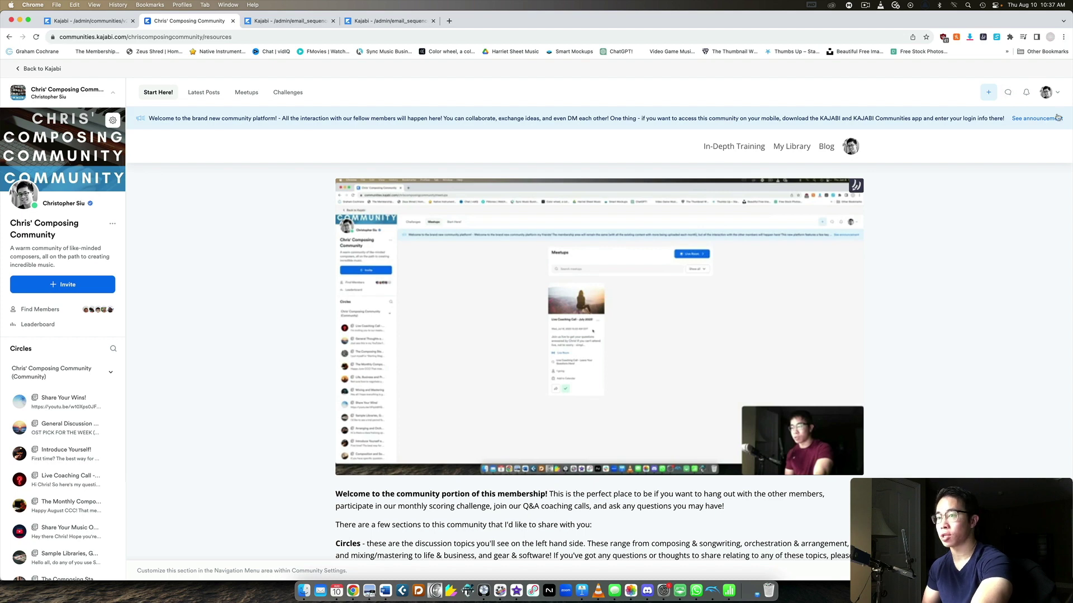
# Read through the welcome text and follow the 'click here' link to the membership content
pyautogui.scroll(-2, 886, 354)
pyautogui.scroll(-5, 886, 355)
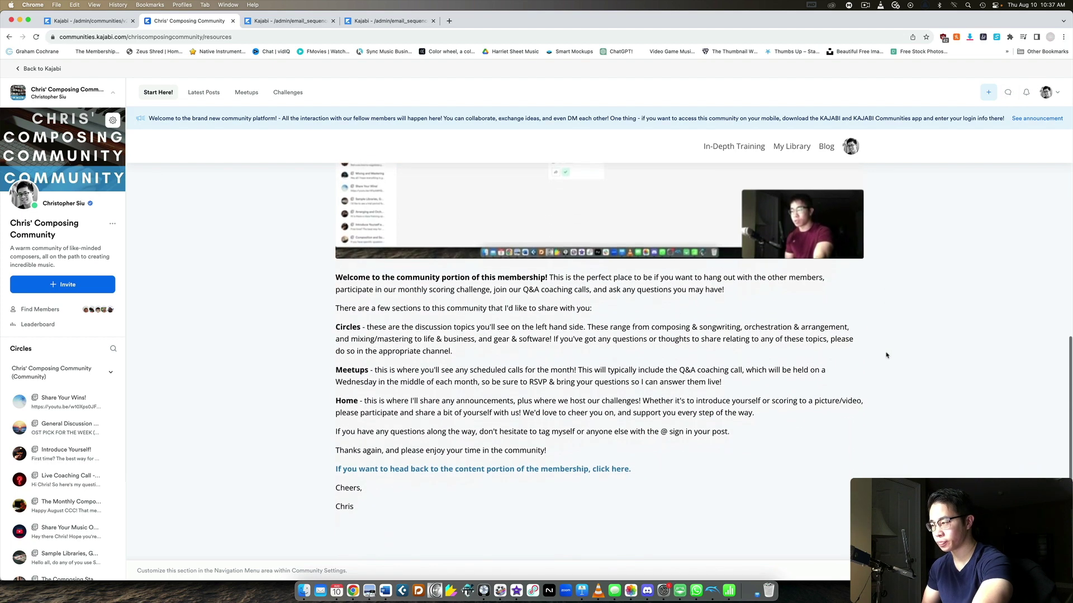
pyautogui.moveTo(362, 500); pyautogui.dragTo(335, 269)
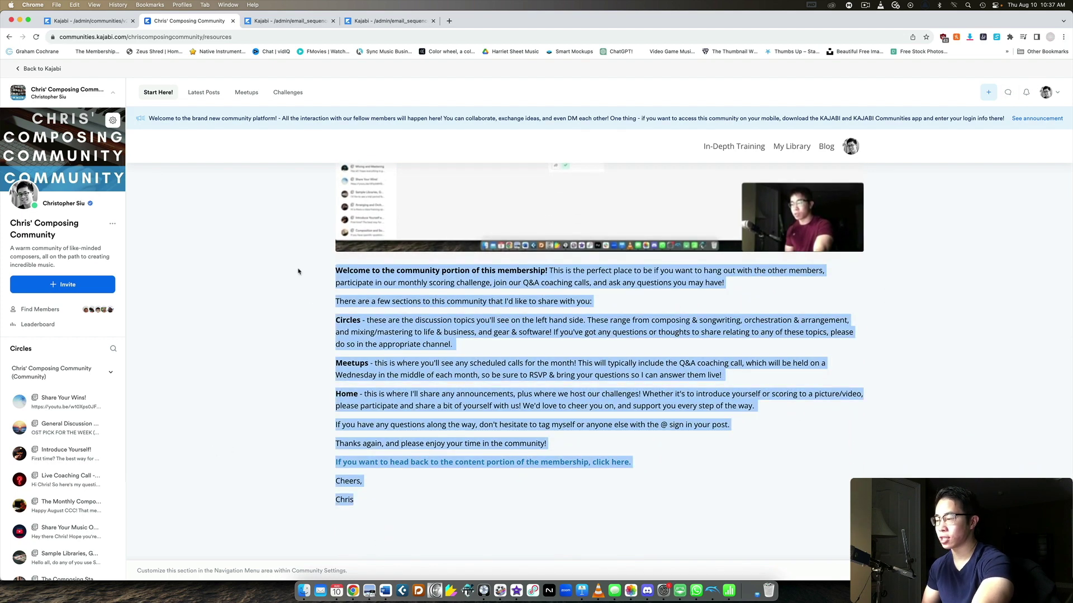
pyautogui.click(363, 315)
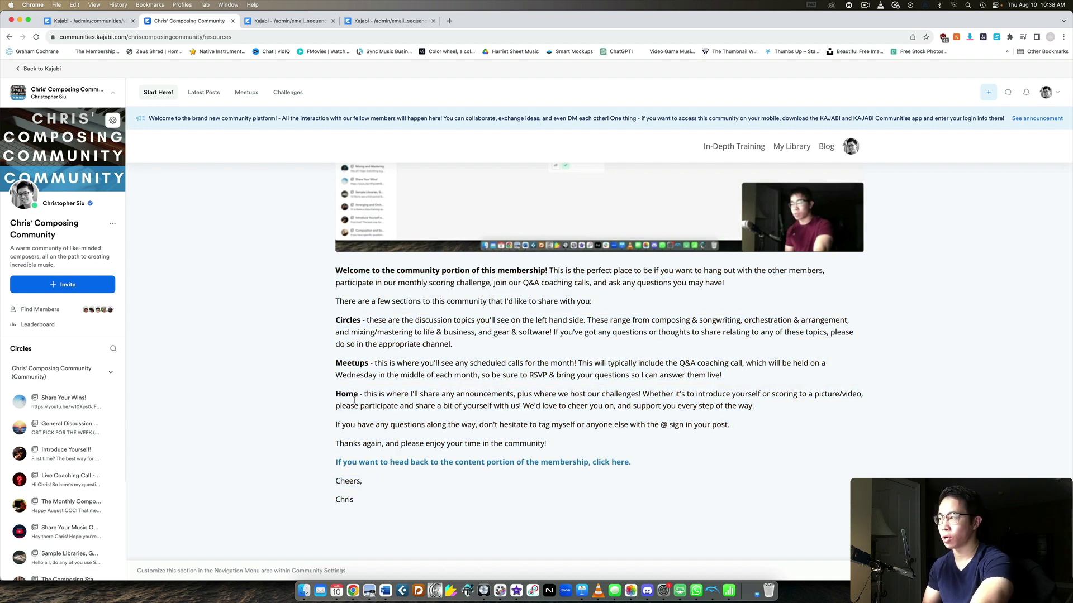
pyautogui.scroll(8, 469, 407)
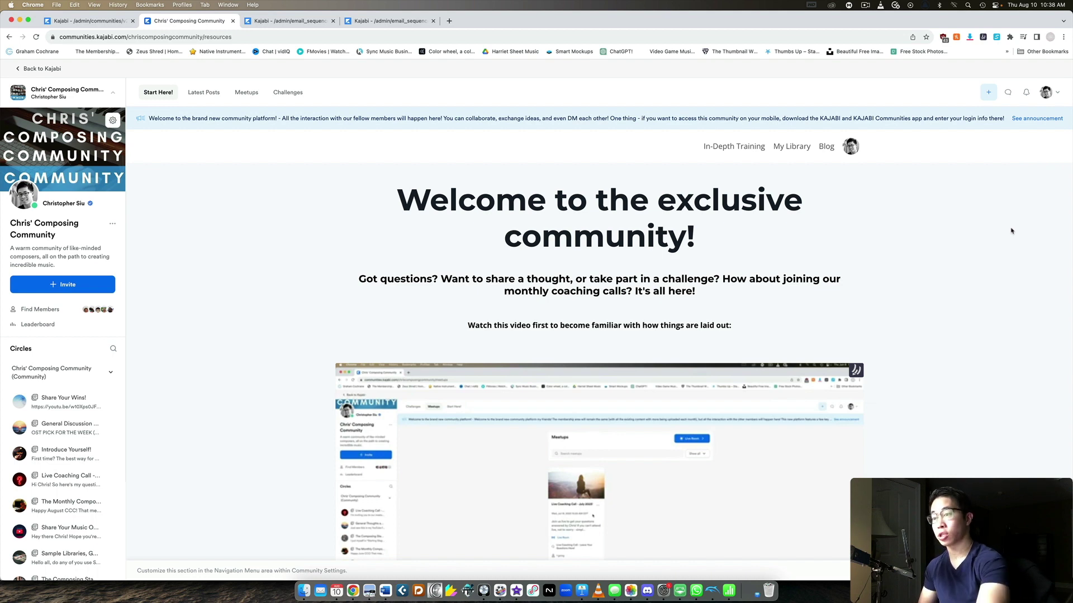
pyautogui.scroll(-7, 1011, 230)
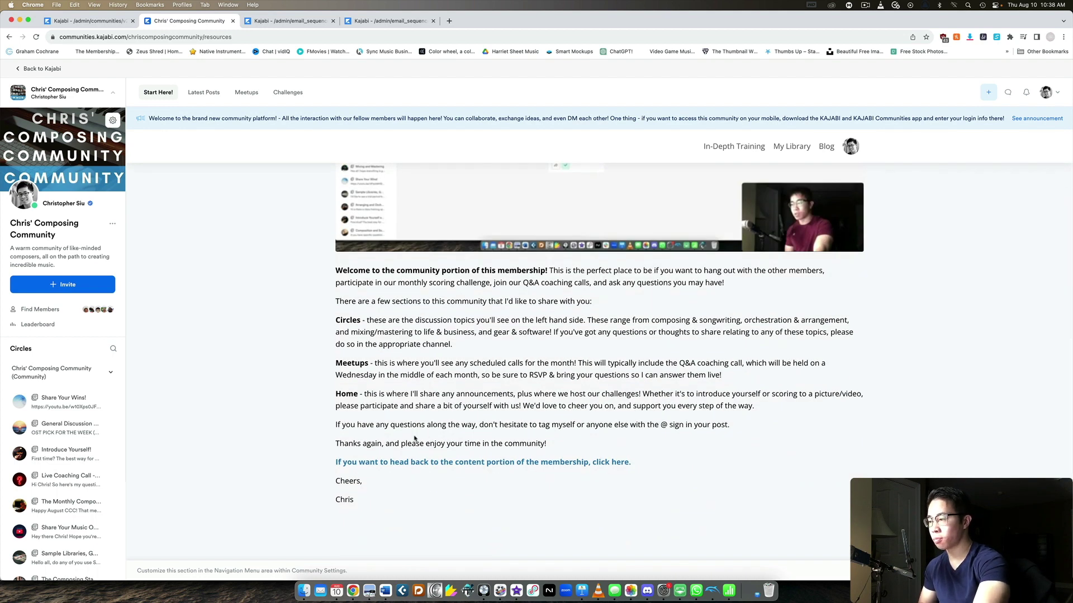
pyautogui.click(404, 465)
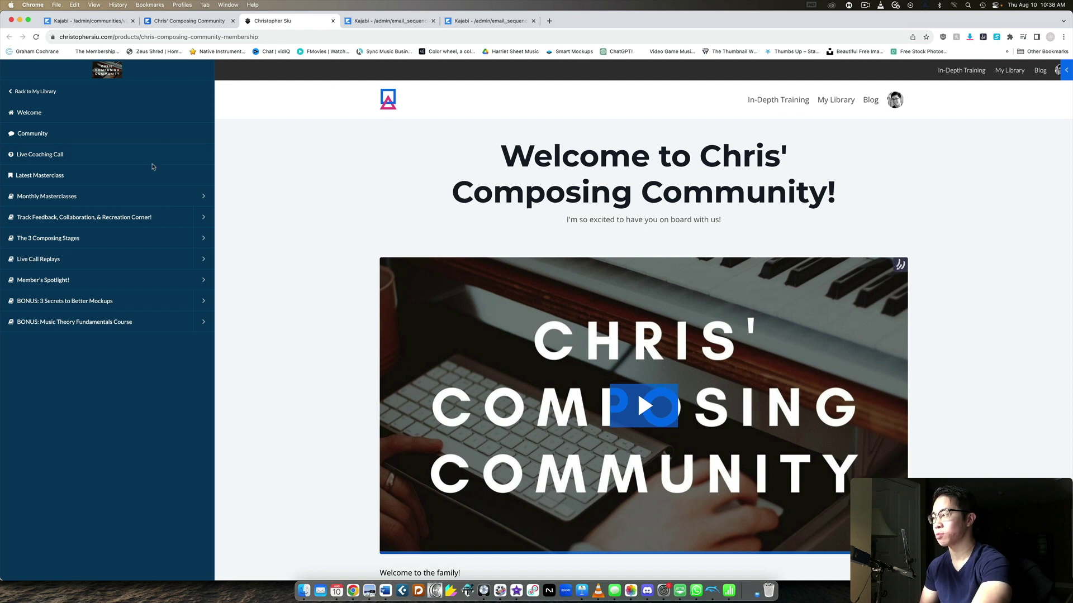
# Close the membership and duplicate community tabs, returning to the original community tab
pyautogui.click(79, 134)
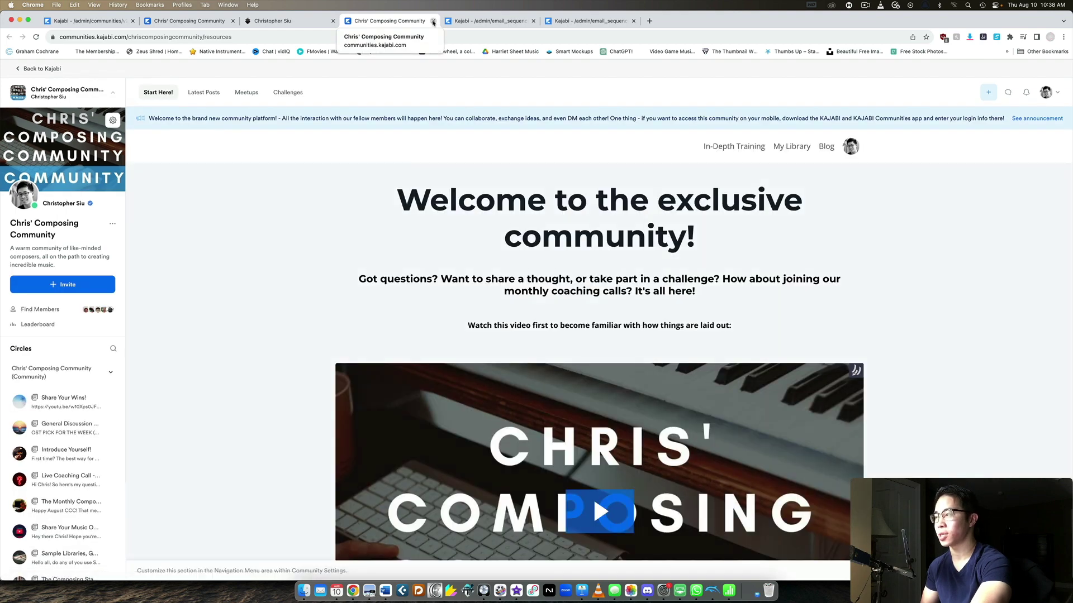
pyautogui.click(433, 21)
pyautogui.click(333, 21)
pyautogui.click(188, 20)
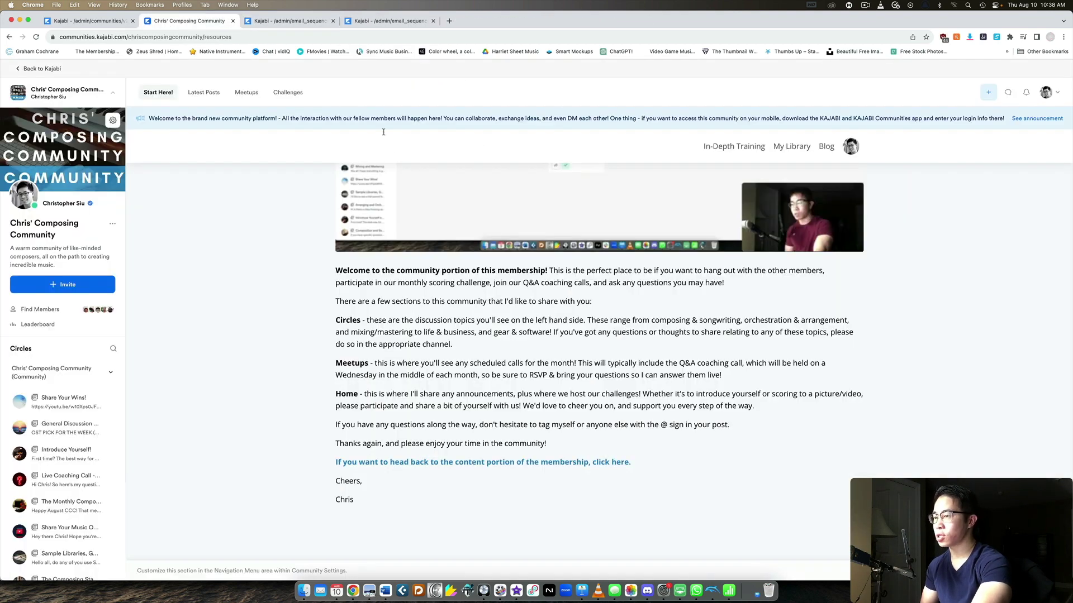
# Scroll back up to the top of the Start Here! page
pyautogui.scroll(7, 383, 131)
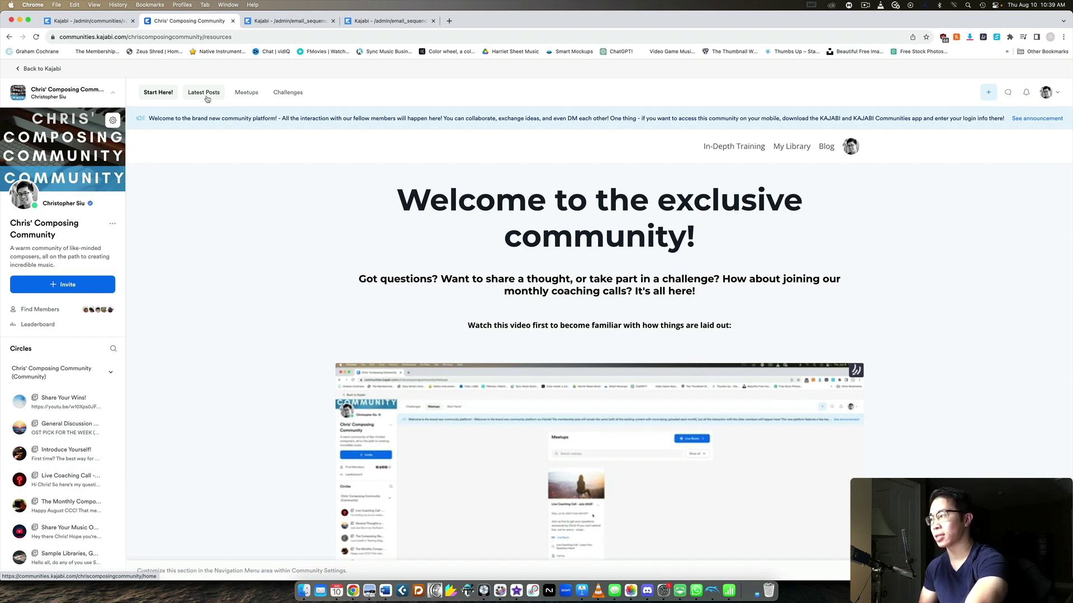
pyautogui.click(206, 96)
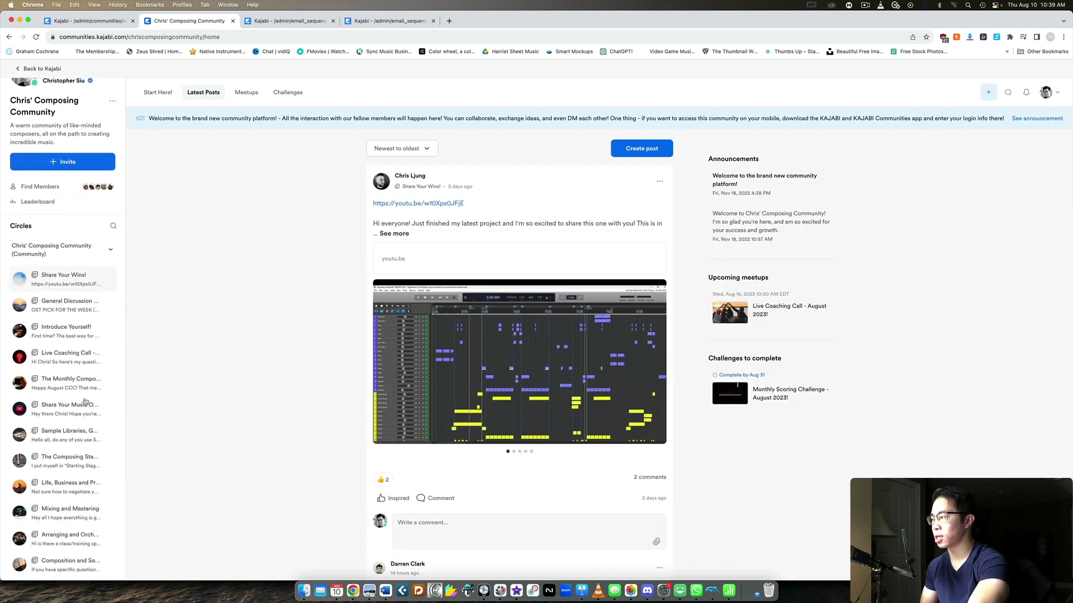
pyautogui.scroll(-3, 84, 402)
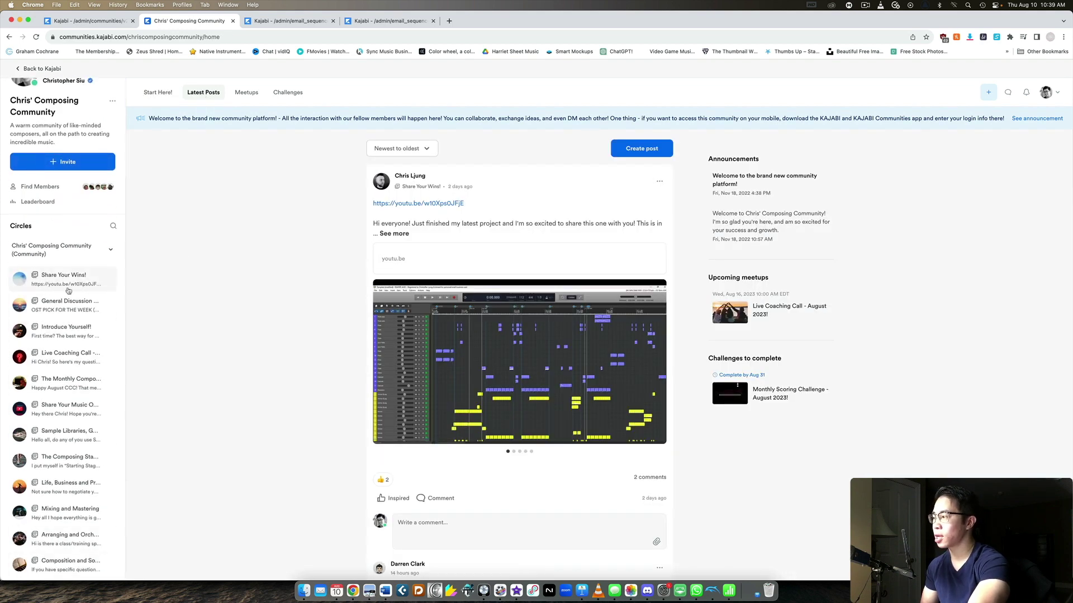
pyautogui.scroll(3, 96, 358)
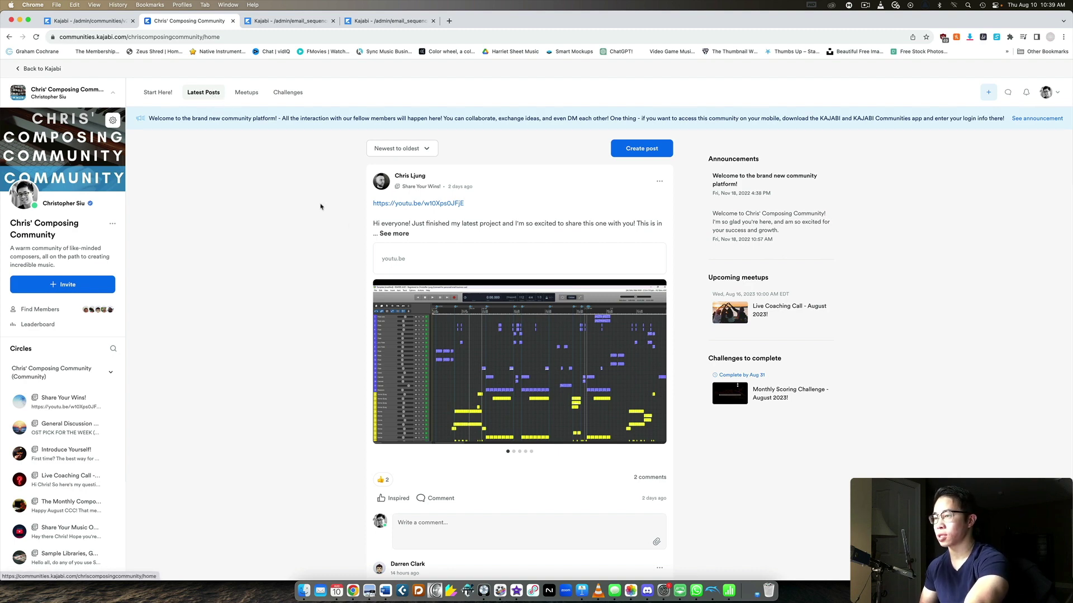
pyautogui.scroll(-10, 573, 197)
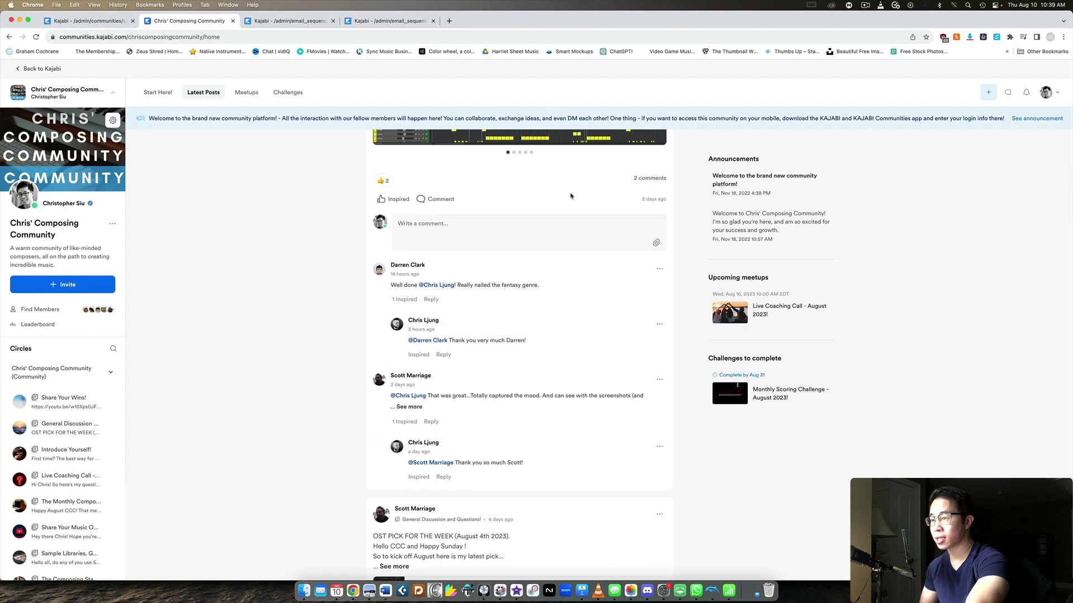
pyautogui.scroll(-2, 571, 197)
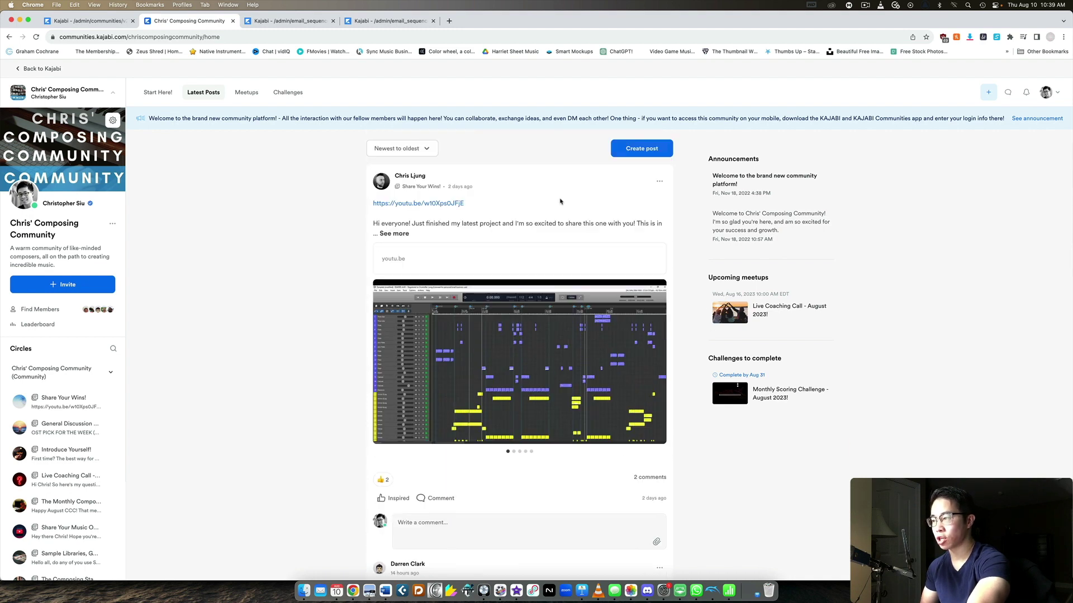
pyautogui.scroll(-15, 560, 202)
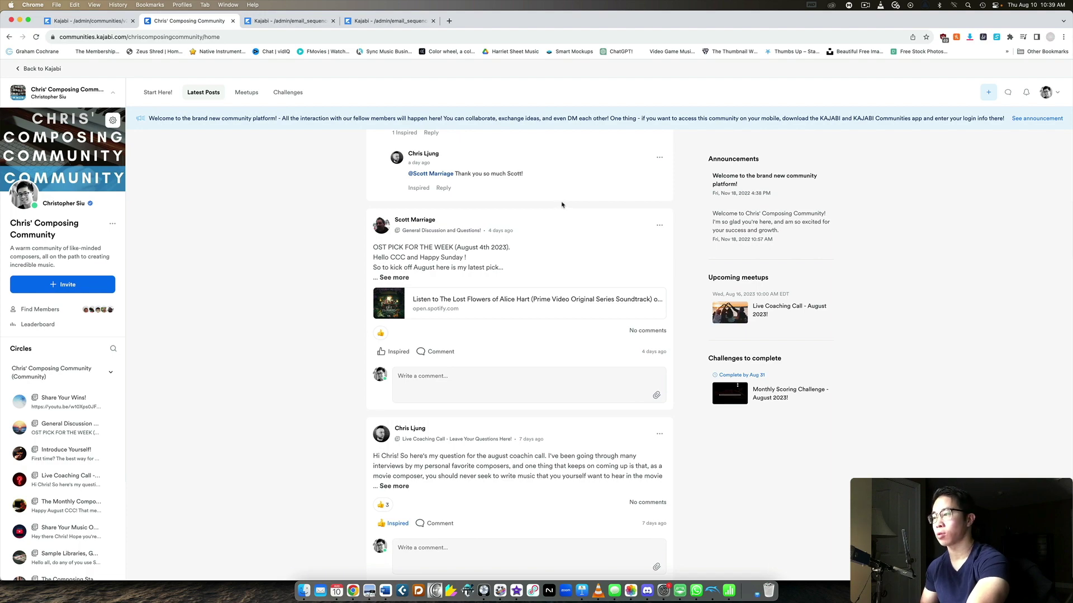
pyautogui.scroll(-5, 561, 203)
pyautogui.scroll(20, 562, 203)
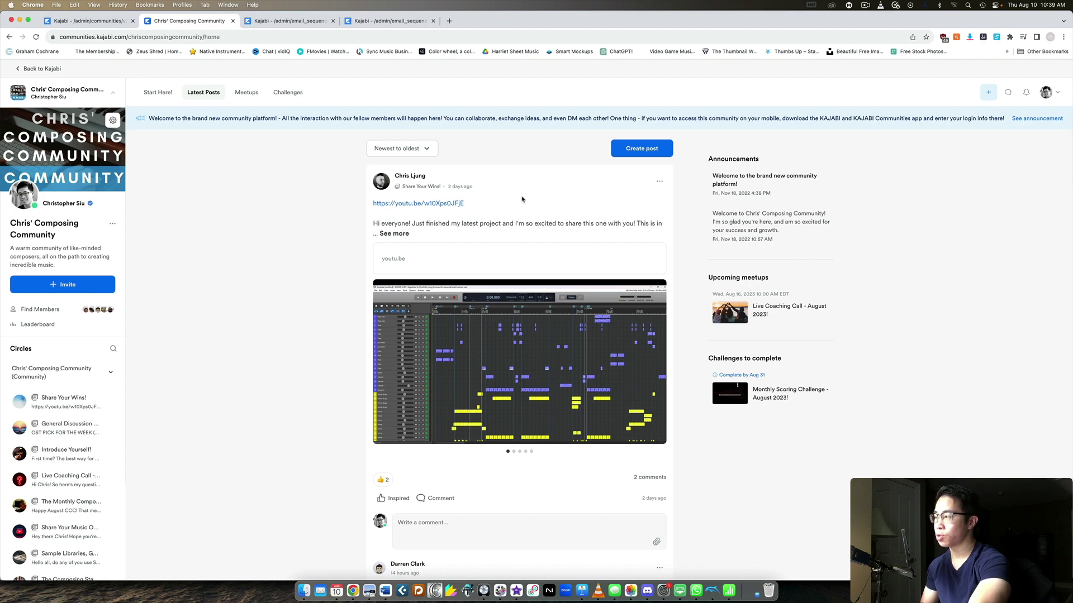
pyautogui.click(241, 94)
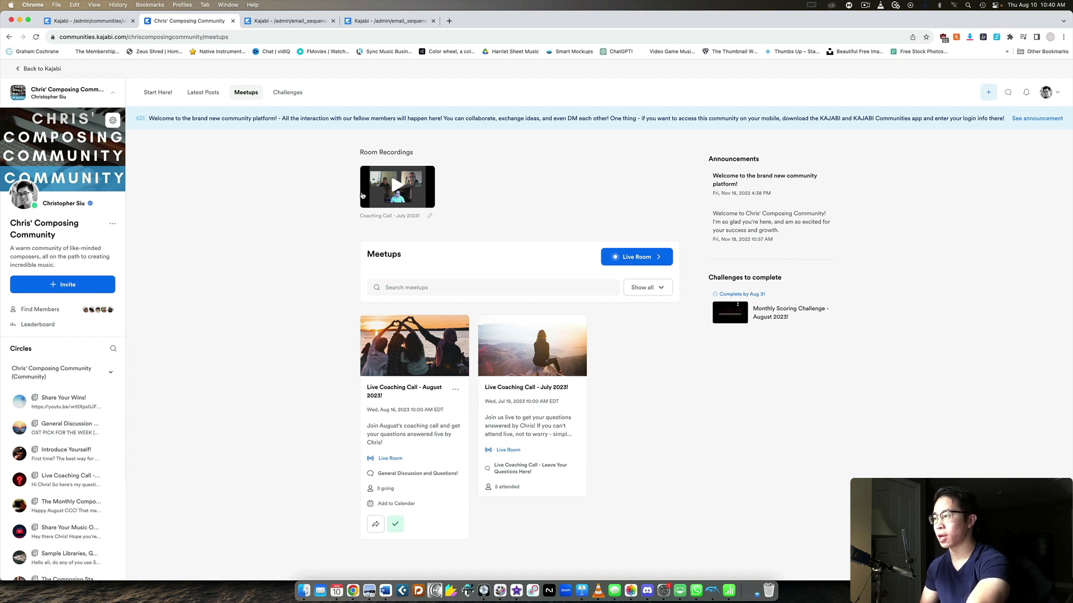
# Load the Coaching Call - July 2023 thumbnail under Room Recordings into the player
pyautogui.click(425, 177)
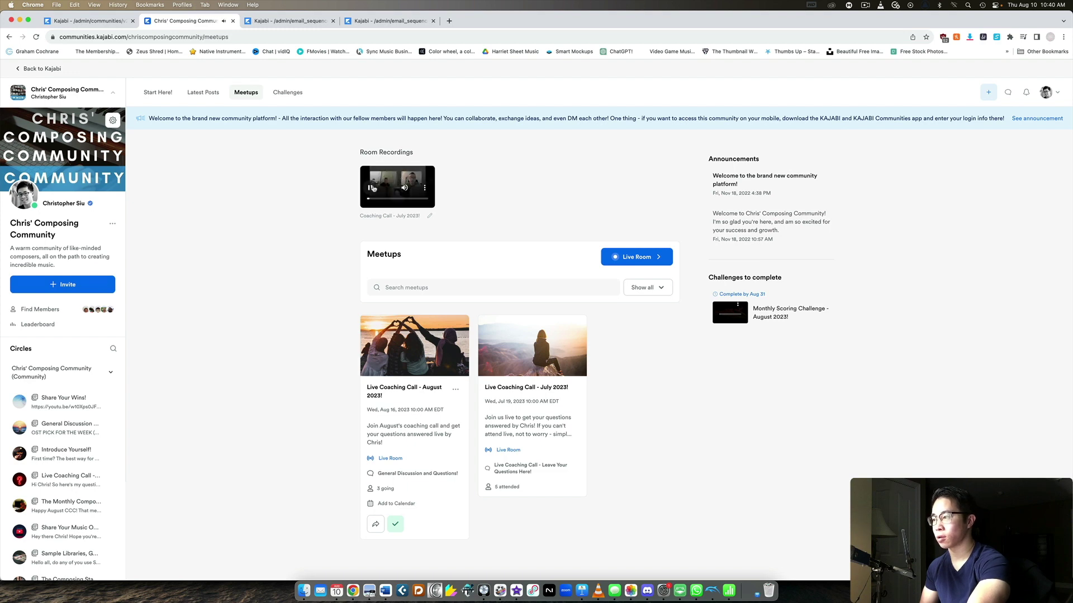
# Watch the recording full screen, jumping to 34:48 and 45:19, then exit full screen
pyautogui.doubleClick(414, 178)
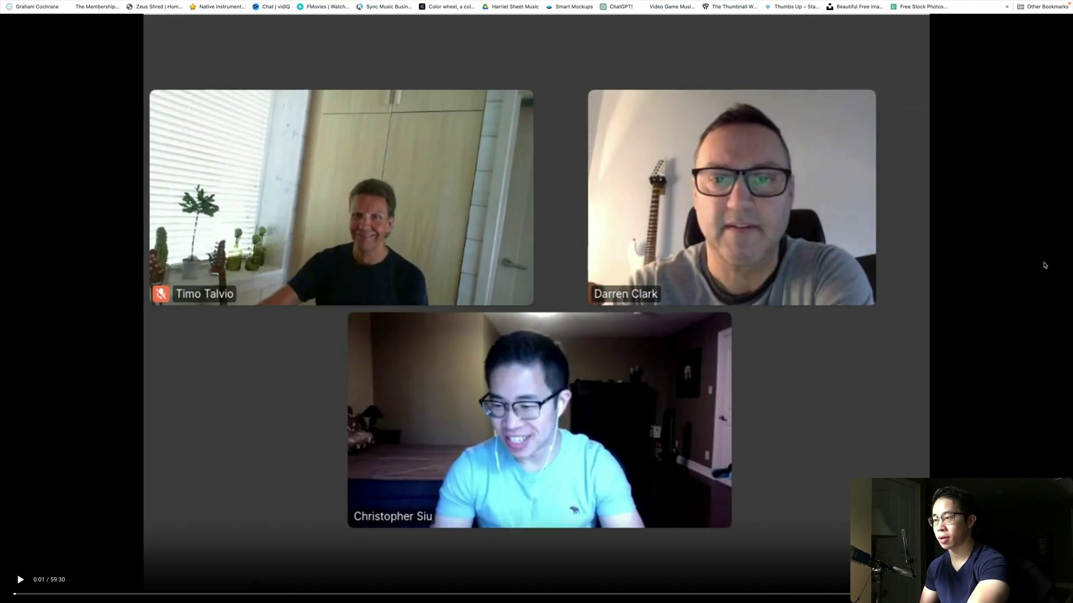
pyautogui.click(625, 594)
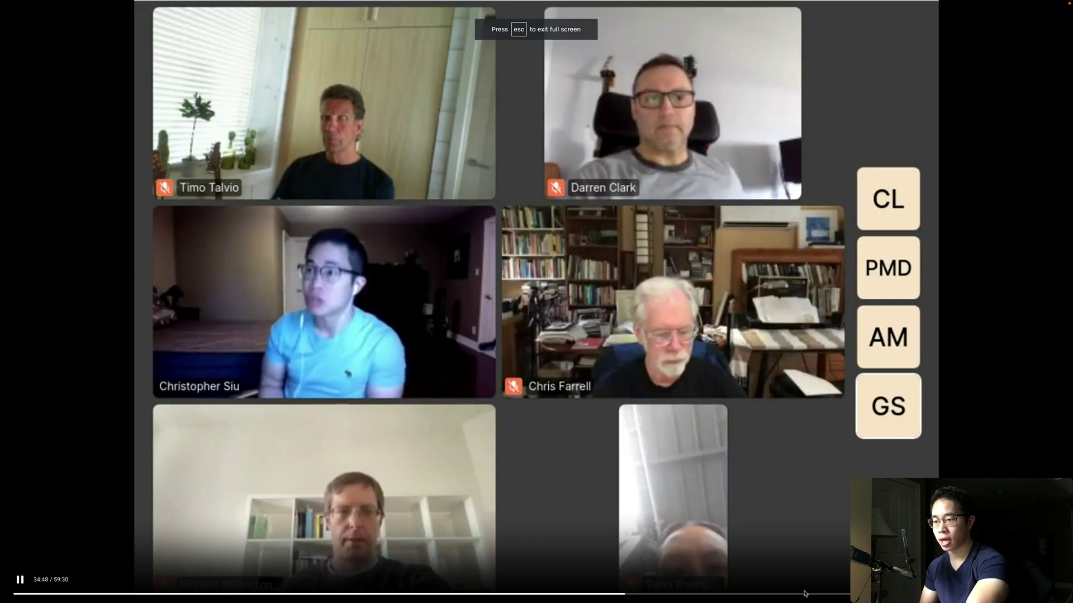
pyautogui.click(810, 594)
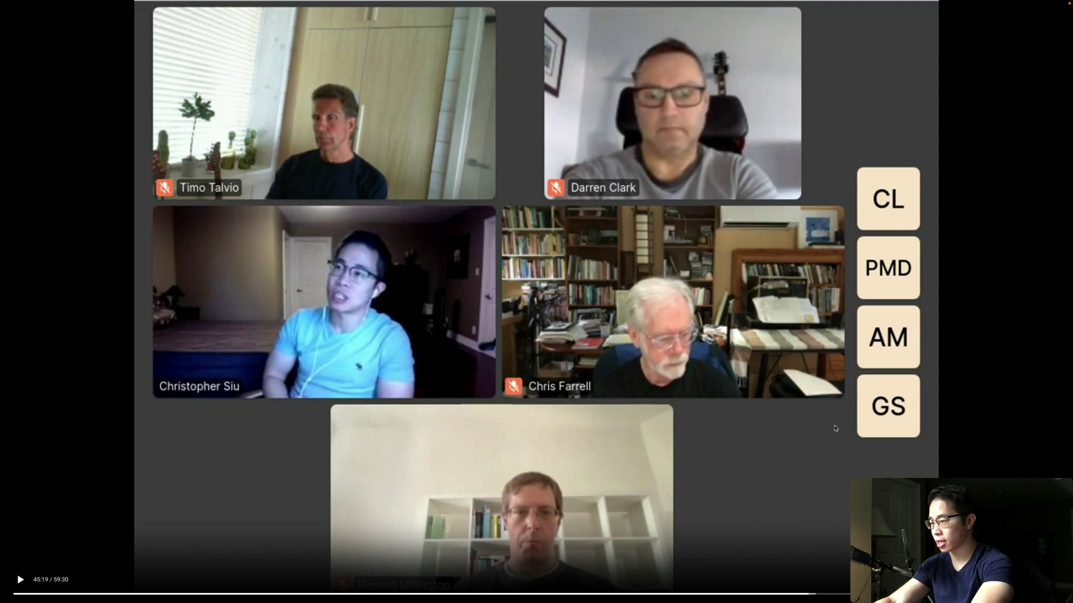
pyautogui.press('Escape')
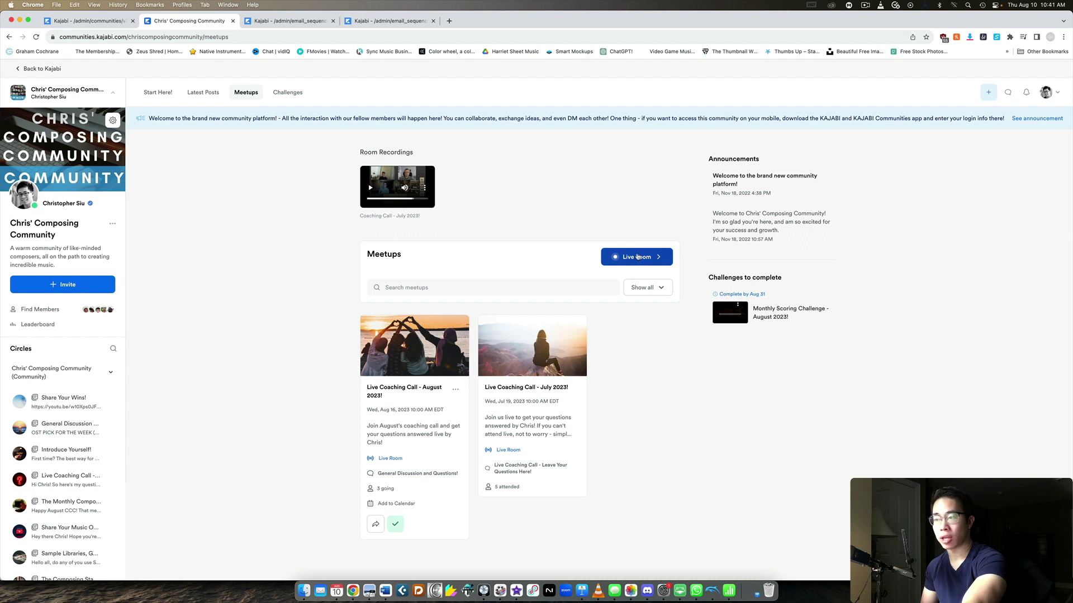
# Open and close the Direct Messages panel, then go to the Challenges page
pyautogui.click(1008, 93)
pyautogui.click(1041, 148)
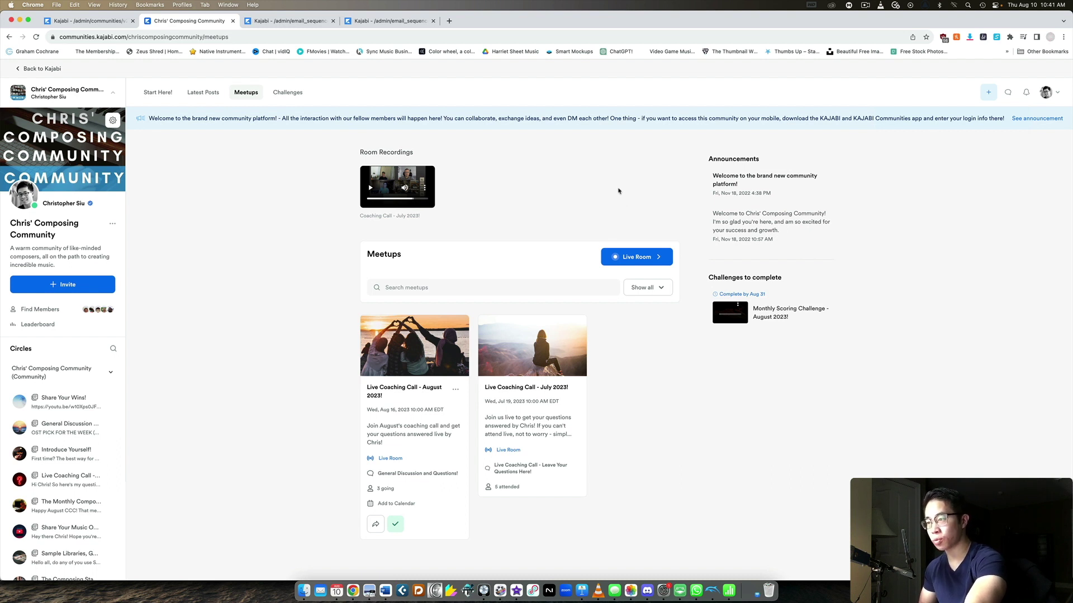
pyautogui.click(299, 92)
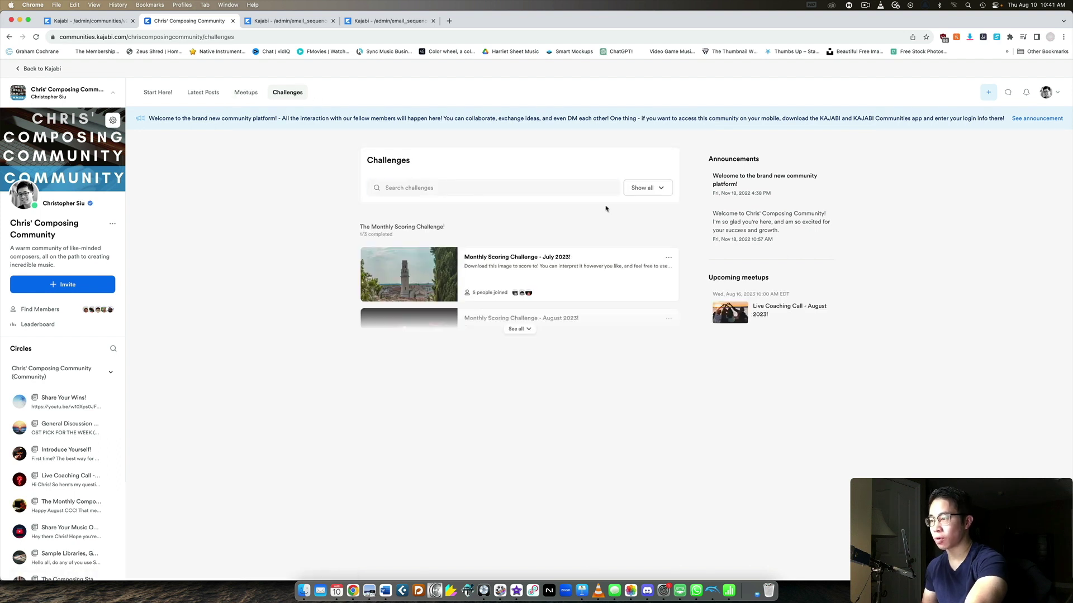
# Expand The Monthly Scoring Challenge list with See all, then return to Start Here
pyautogui.click(518, 328)
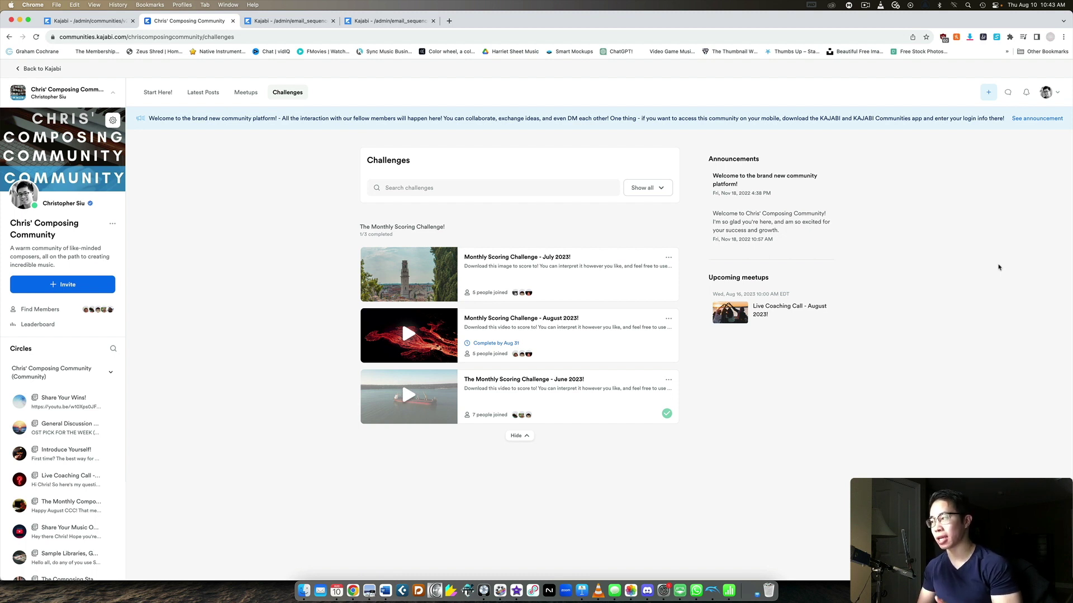
pyautogui.click(158, 92)
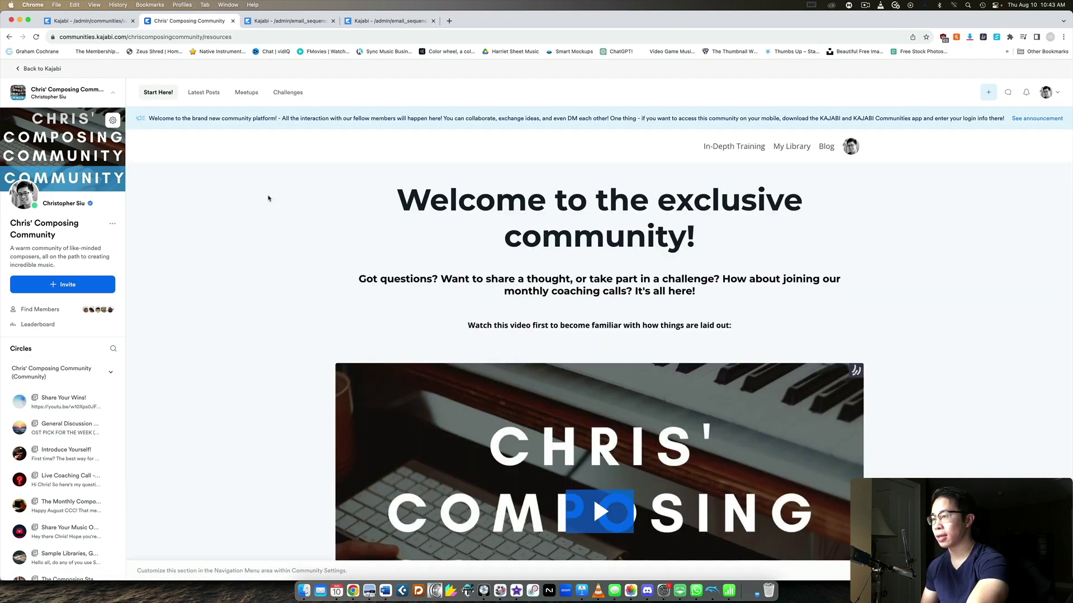
pyautogui.scroll(-3, 956, 360)
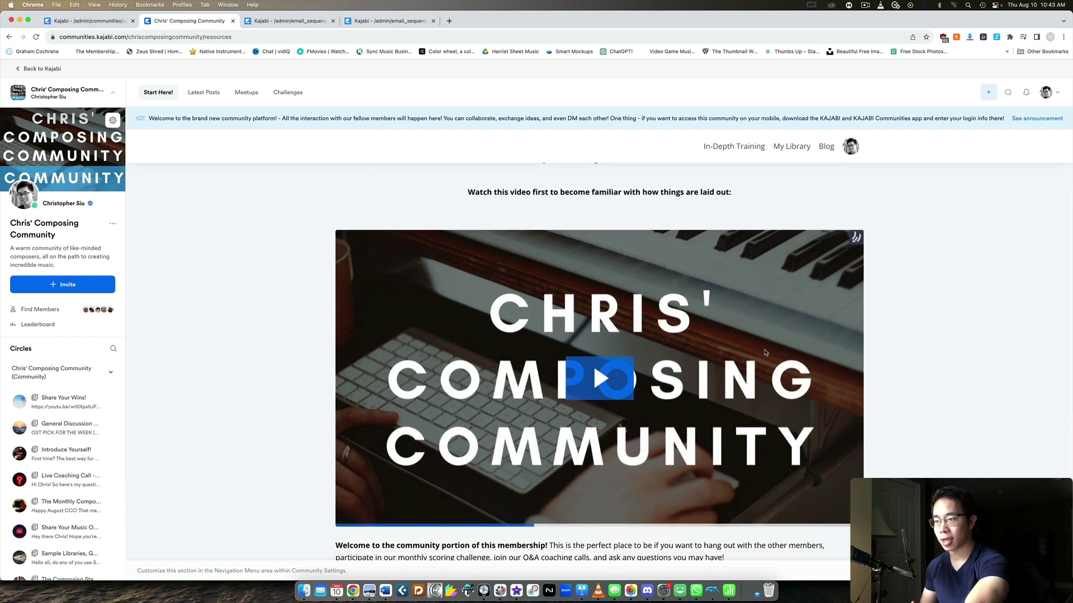
pyautogui.scroll(-2, 49, 466)
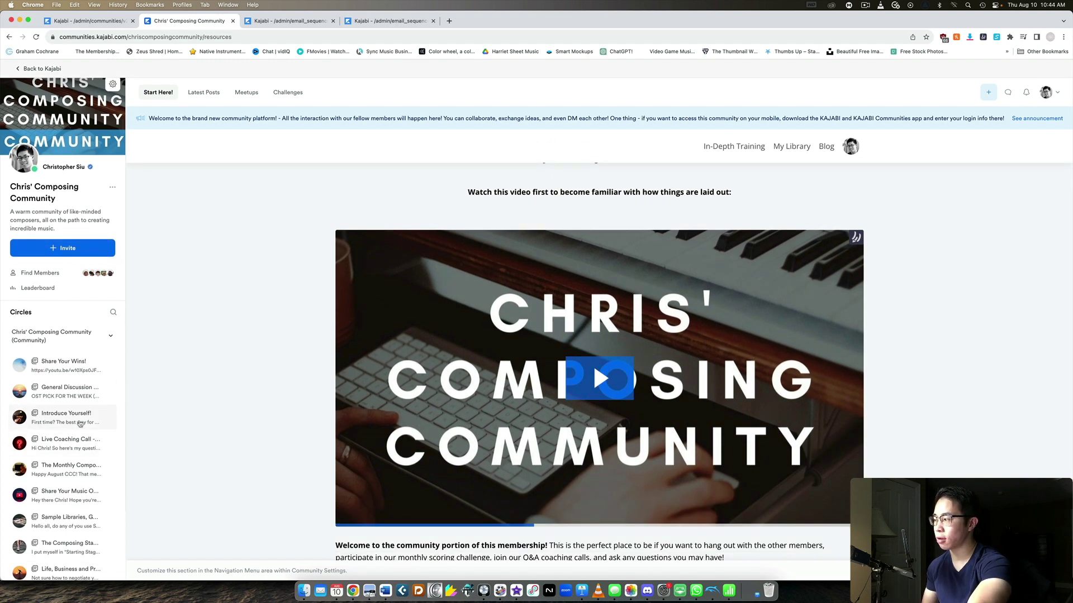
pyautogui.scroll(2, 76, 386)
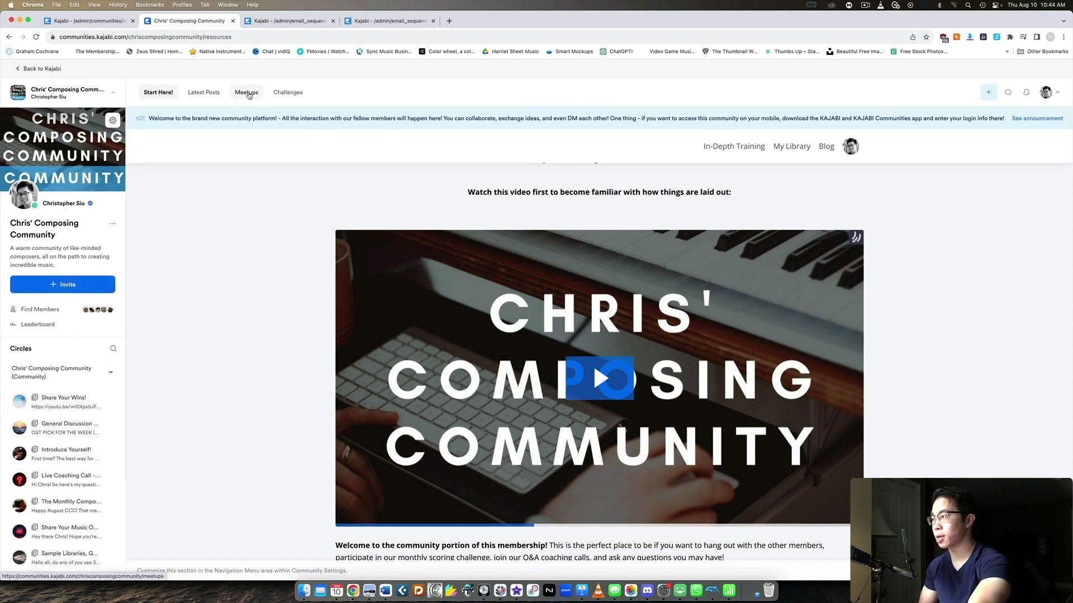
pyautogui.click(248, 94)
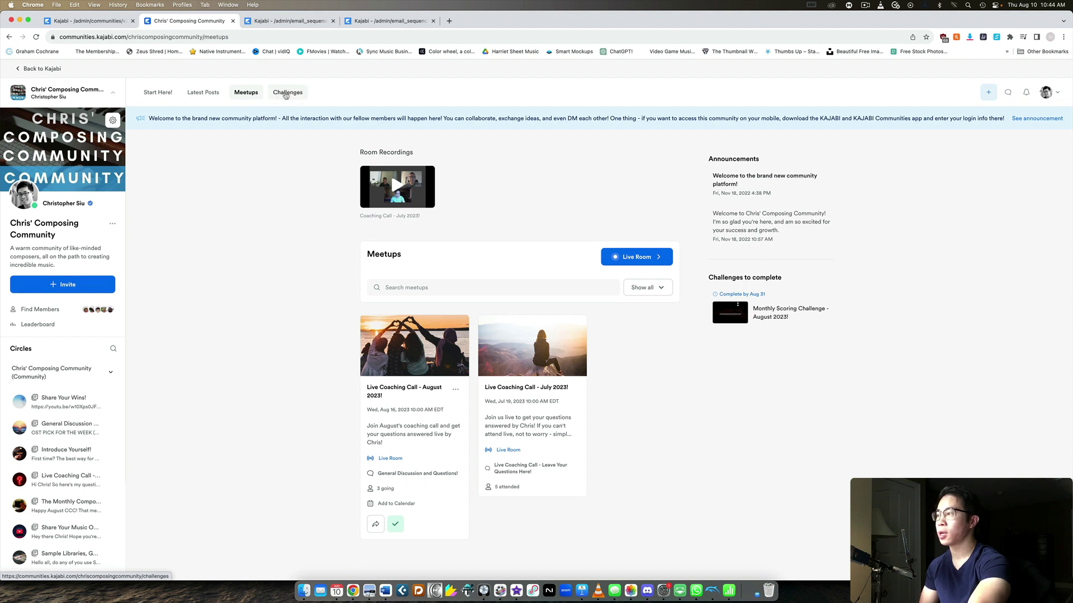
pyautogui.click(286, 94)
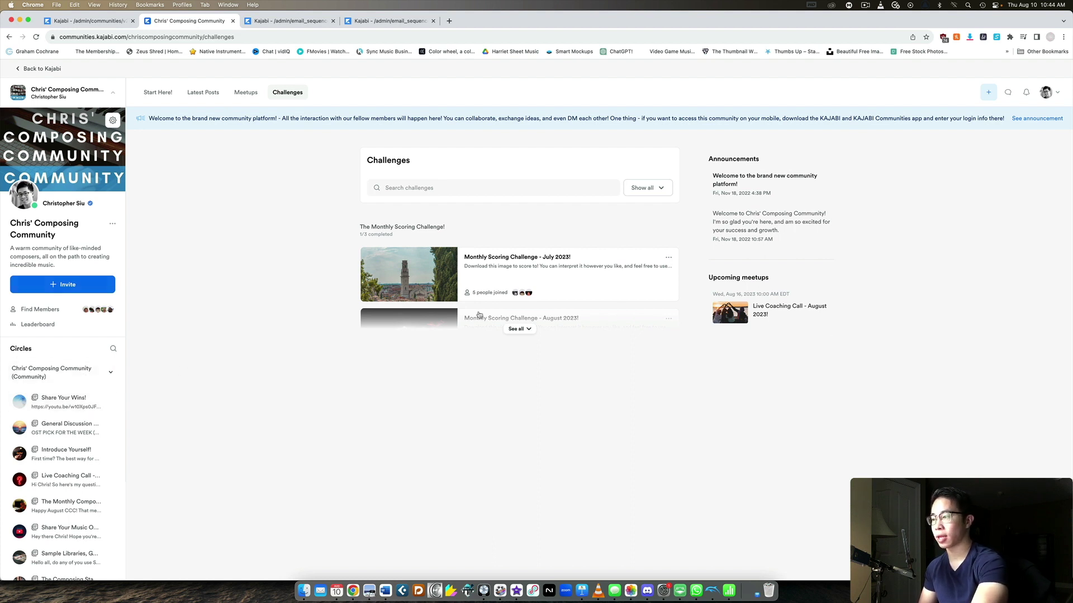
# Expand The Monthly Scoring Challenge list to reveal the completed June 2023 challenge
pyautogui.click(515, 330)
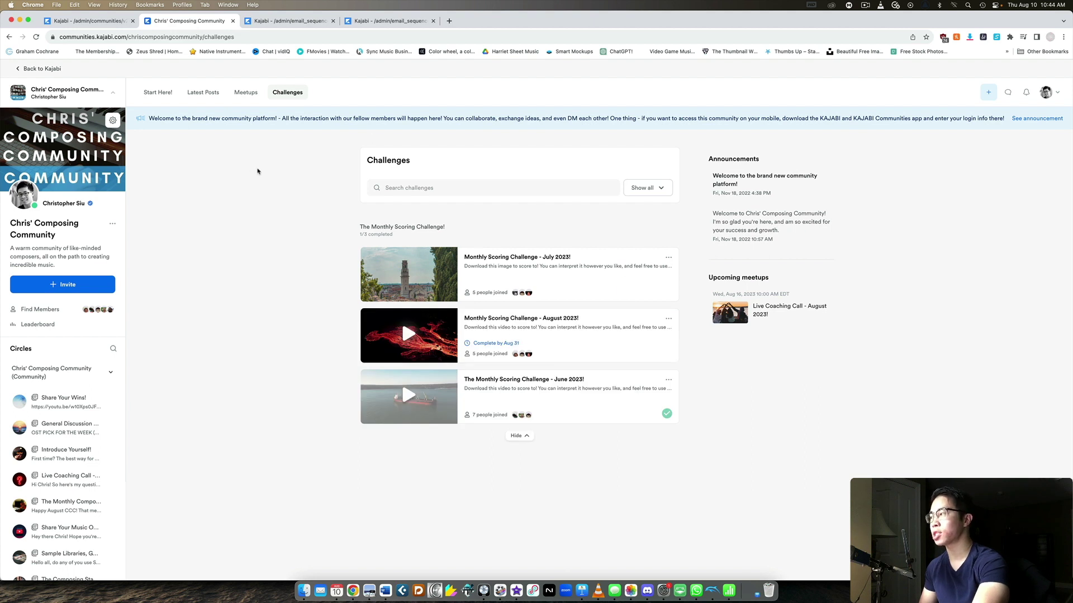